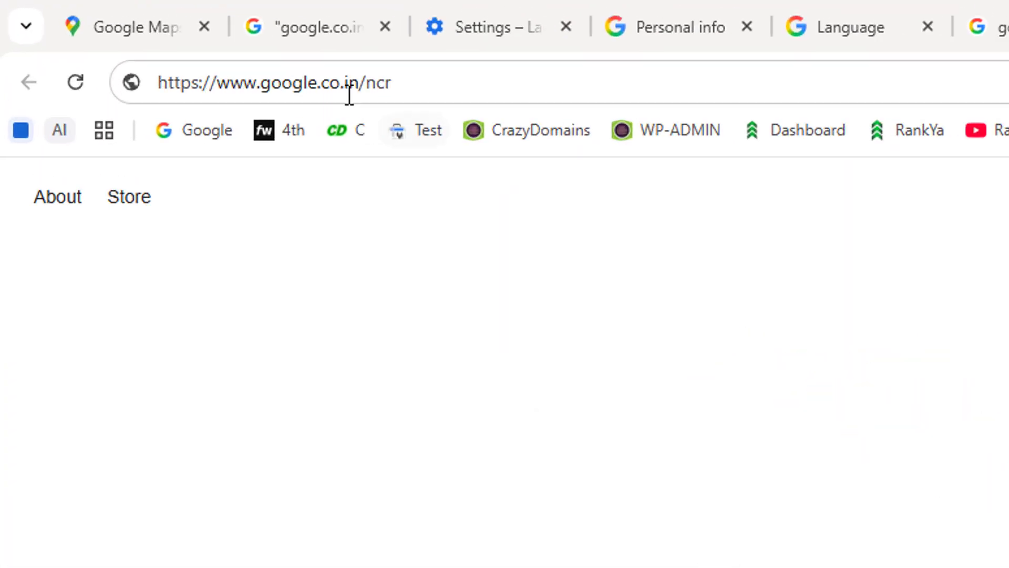
Step: Open google.com from the Google bookmark in a new tab and check its address
{"action": "left_click", "coordinate": [521, 134]}
{"action": "left_click_drag", "start_coordinate": [520, 134], "coordinate": [748, 133]}
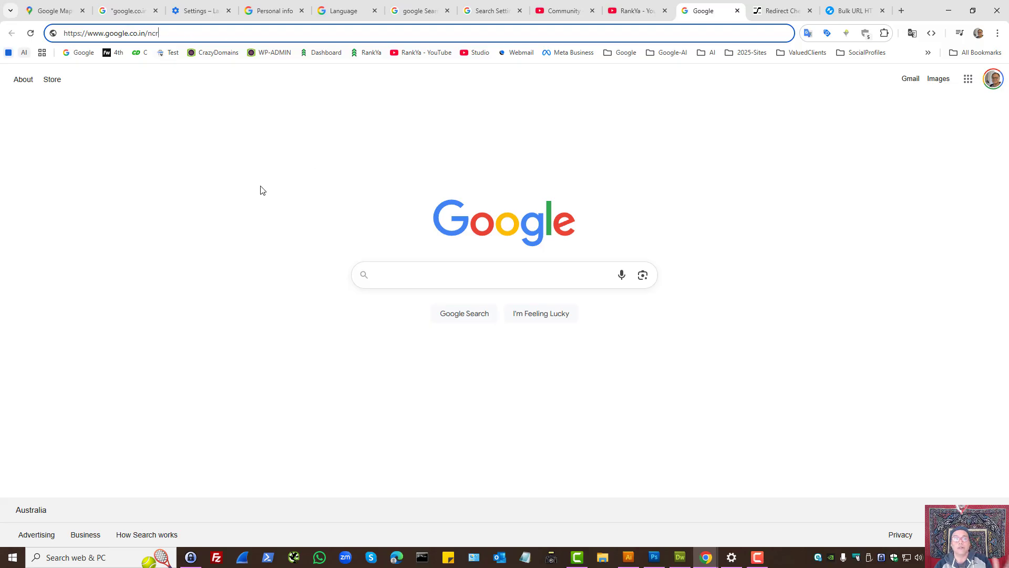
{"action": "middle_click", "coordinate": [83, 53]}
{"action": "left_click", "coordinate": [852, 11]}
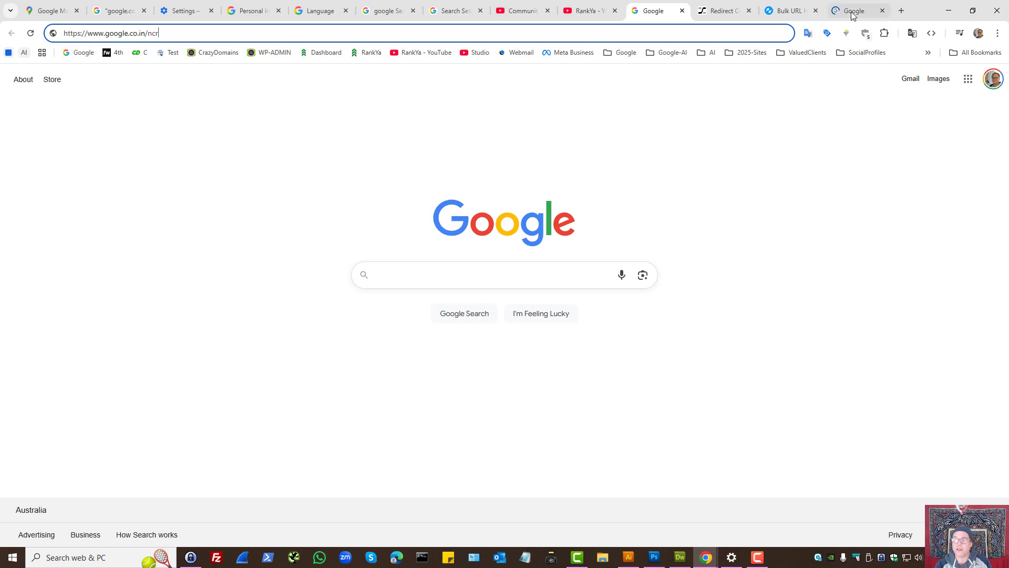
{"action": "left_click", "coordinate": [135, 33]}
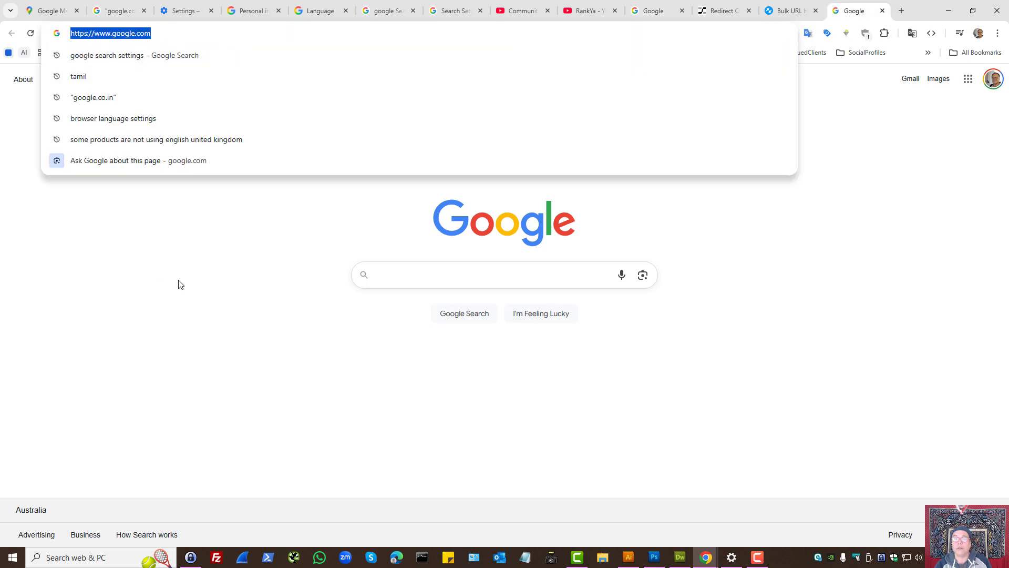
{"action": "left_click", "coordinate": [797, 246]}
{"action": "left_click", "coordinate": [722, 11]}
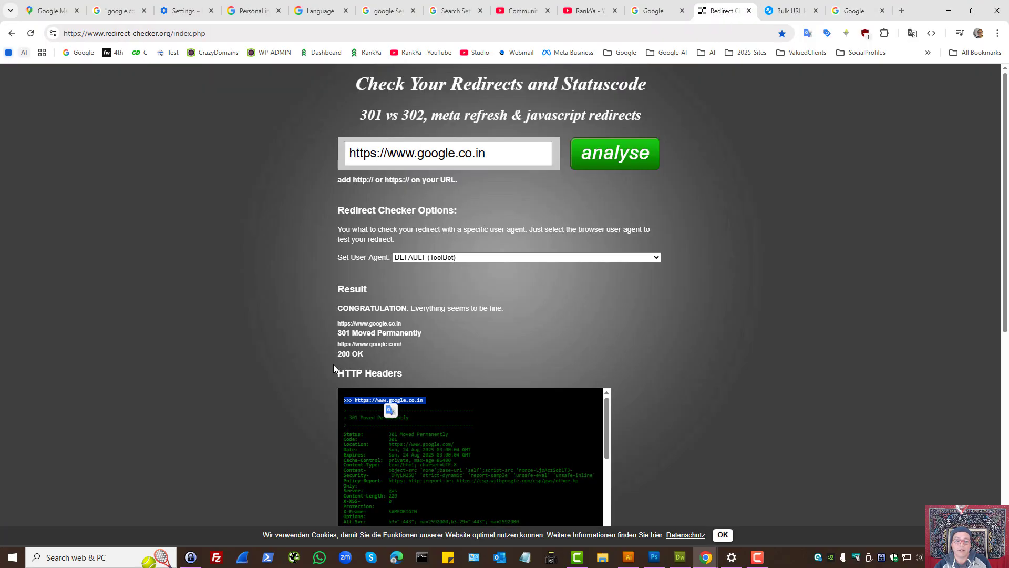
{"action": "left_click", "coordinate": [460, 153]}
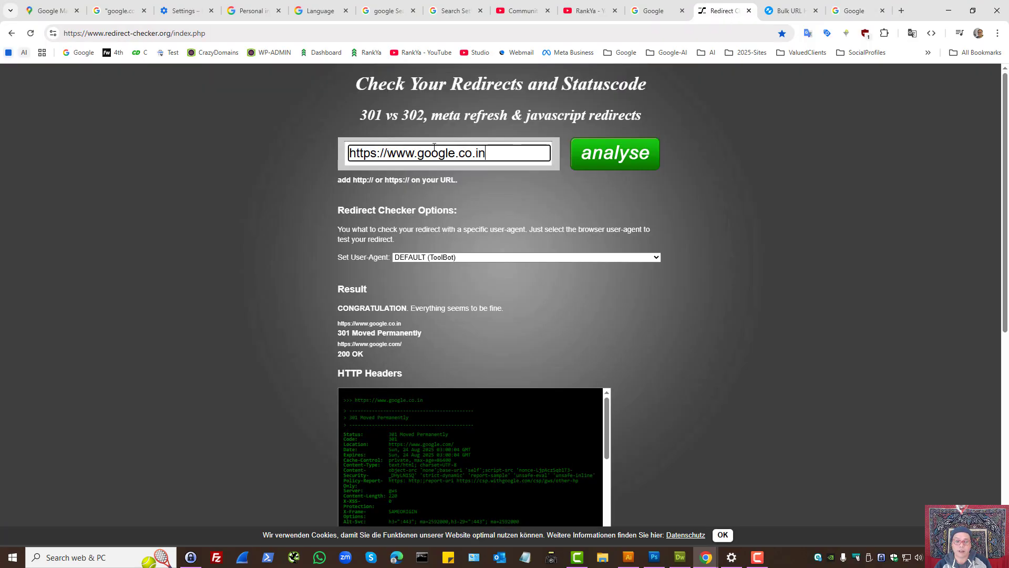
{"action": "key", "text": "ctrl+a"}
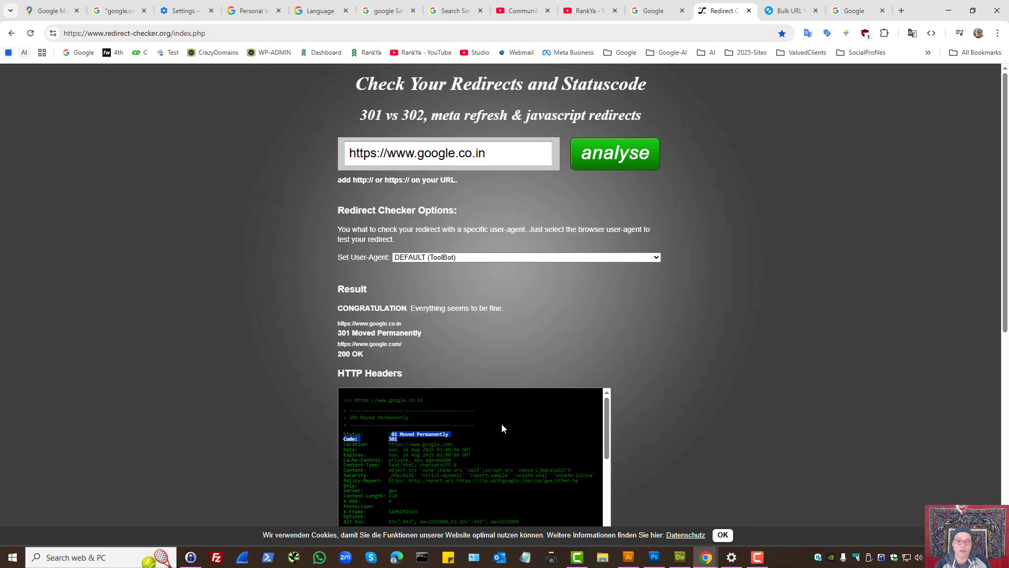
{"action": "triple_click", "coordinate": [402, 434]}
{"action": "triple_click", "coordinate": [432, 450]}
{"action": "left_click", "coordinate": [788, 11]}
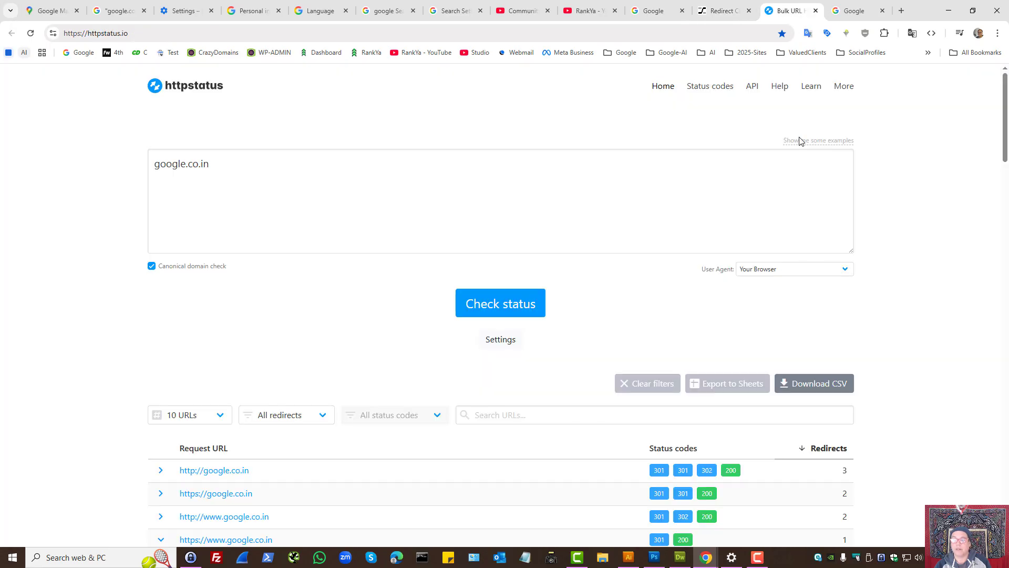
{"action": "scroll", "coordinate": [383, 406], "scroll_direction": "down", "scroll_amount": 7}
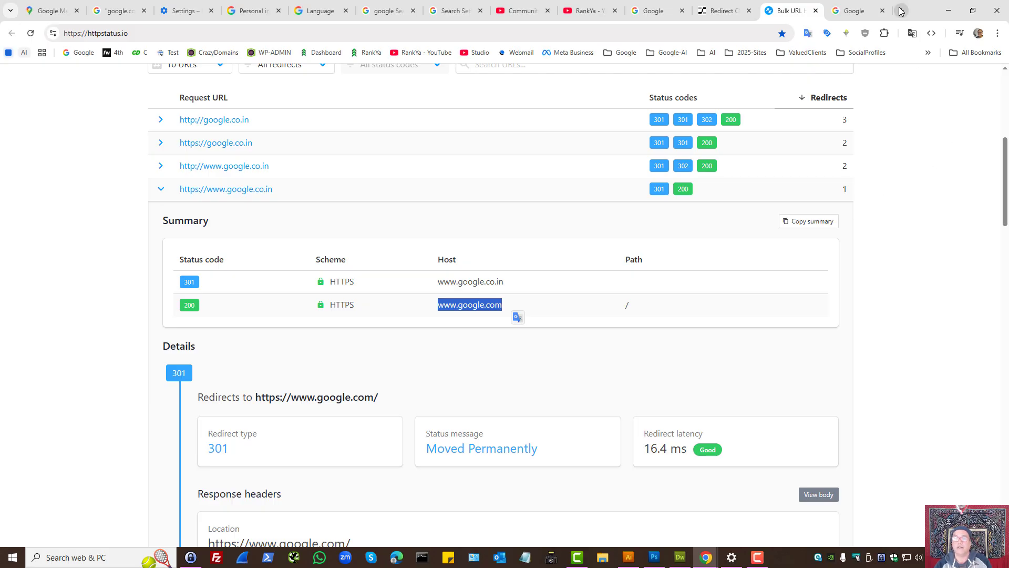
{"action": "key", "text": "ctrl+Tab"}
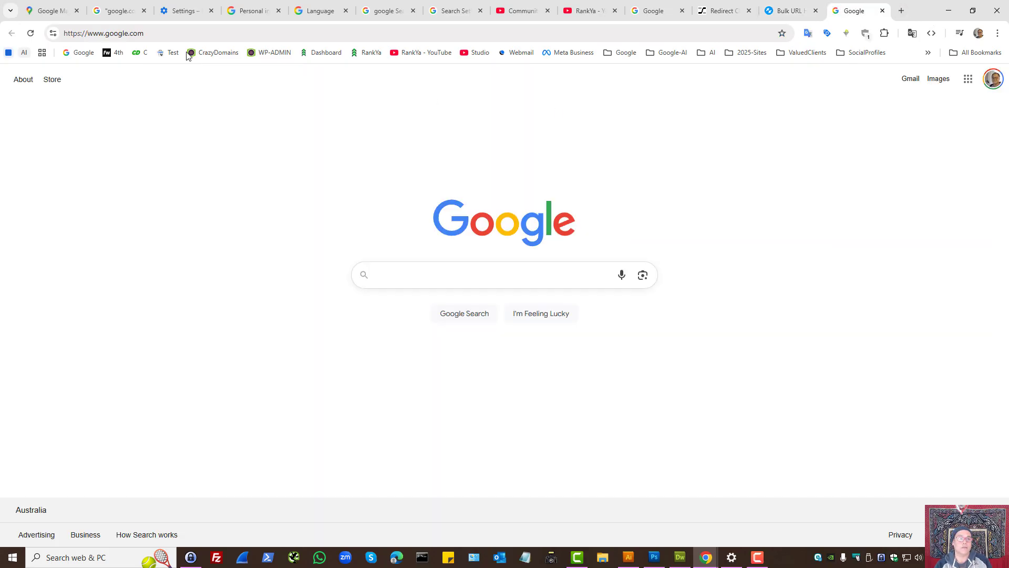
{"action": "key", "text": "ctrl+l"}
{"action": "type", "text": "https://www.google.co.in/ncr"}
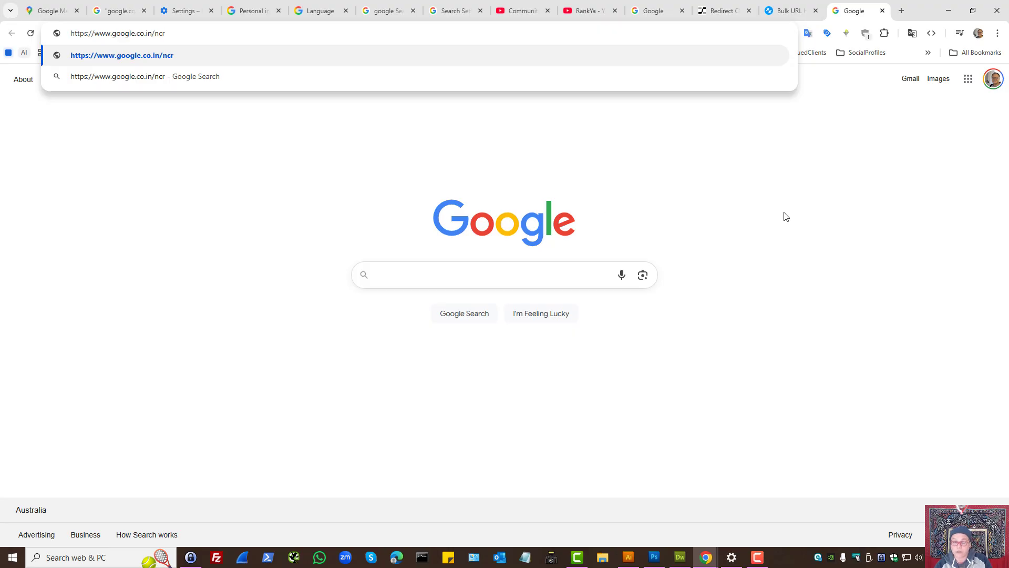
{"action": "left_click", "coordinate": [239, 244]}
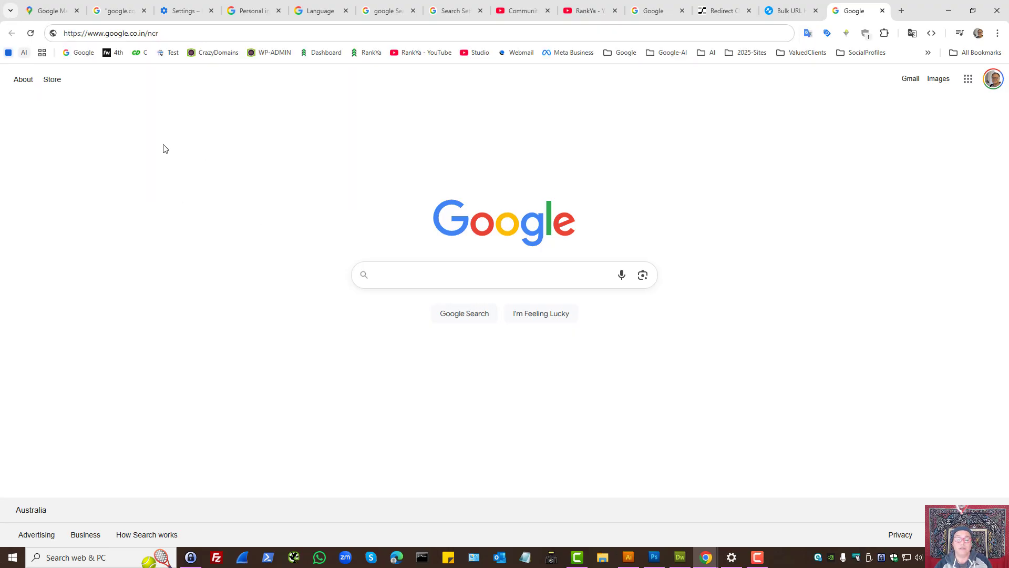
{"action": "left_click", "coordinate": [186, 11]}
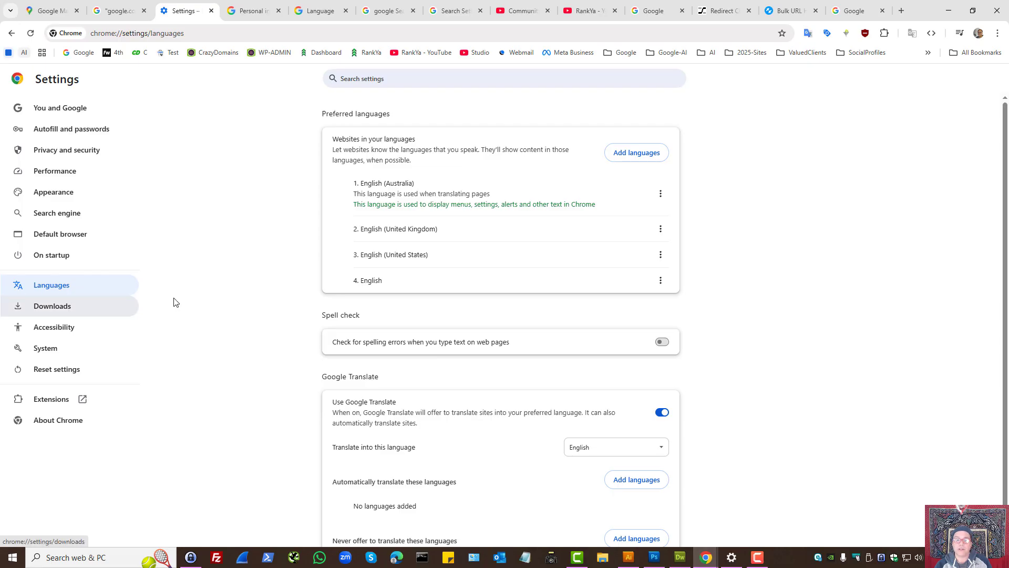
Step: Search the Add languages list for Indian English and Tamil, then close it without adding any
{"action": "left_click", "coordinate": [637, 152]}
{"action": "left_click", "coordinate": [564, 197]}
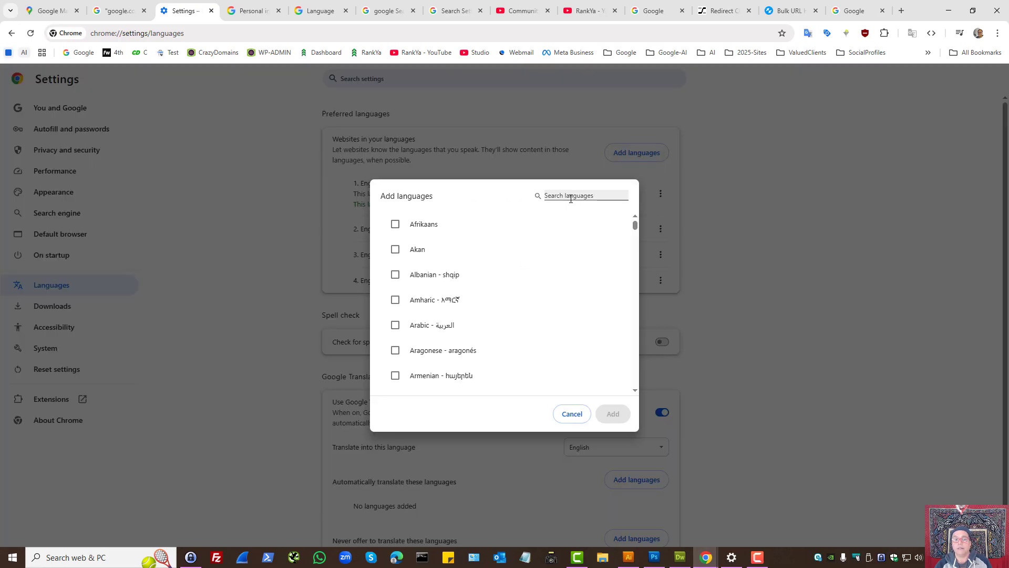
{"action": "type", "text": "I"}
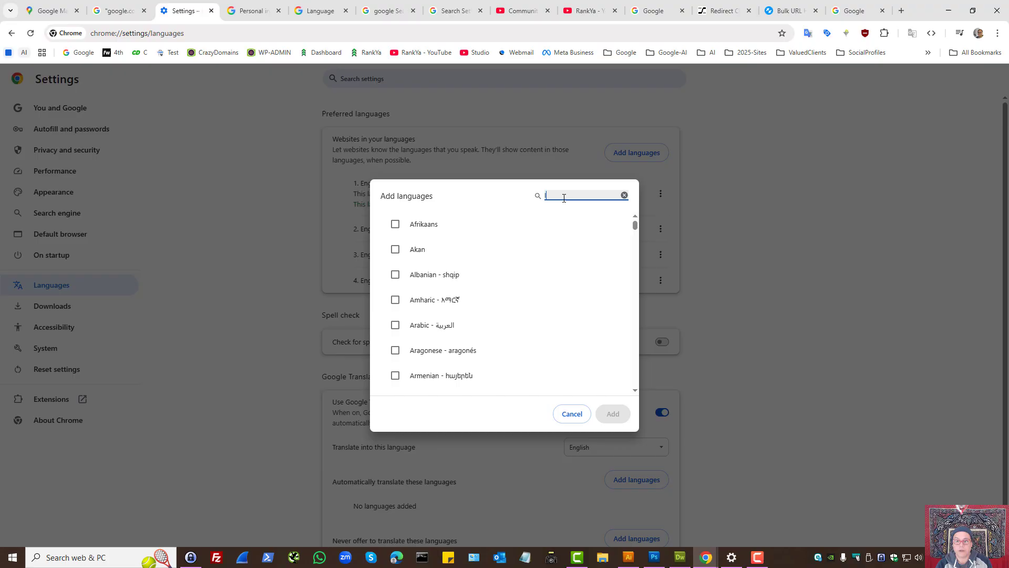
{"action": "type", "text": "ndi"}
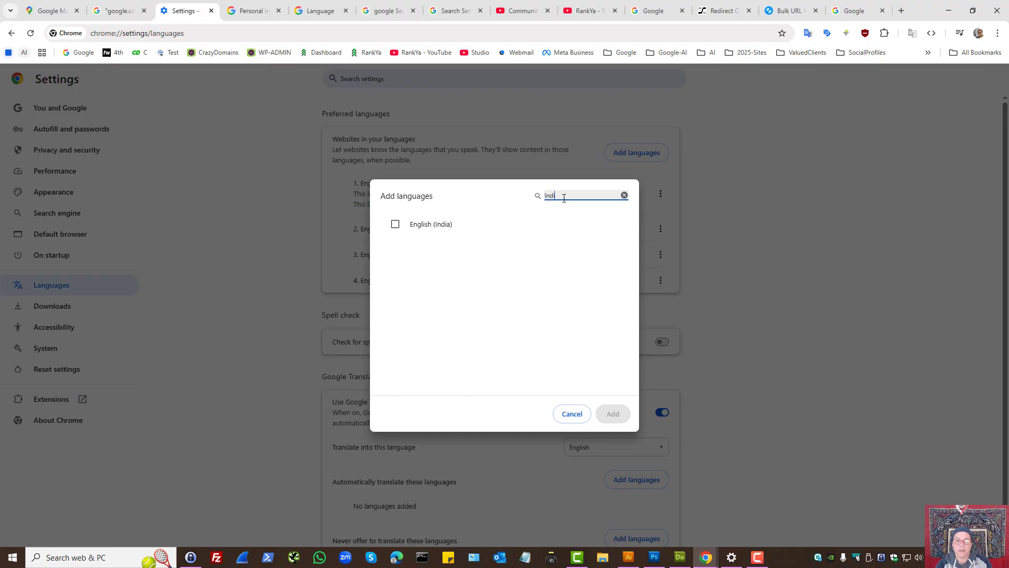
{"action": "key", "text": "BackSpace"}
{"action": "type", "text": "T"}
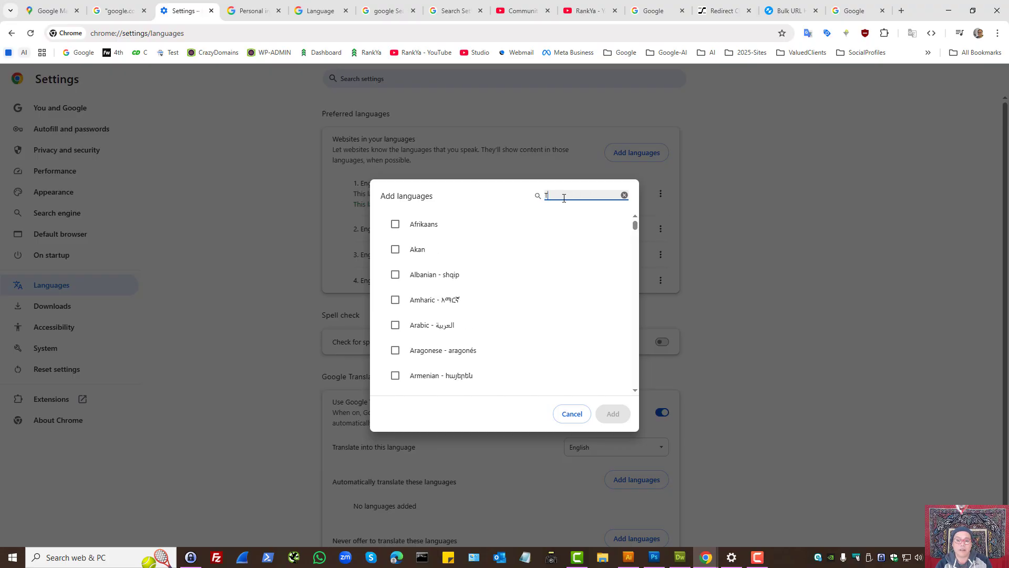
{"action": "type", "text": "amil"}
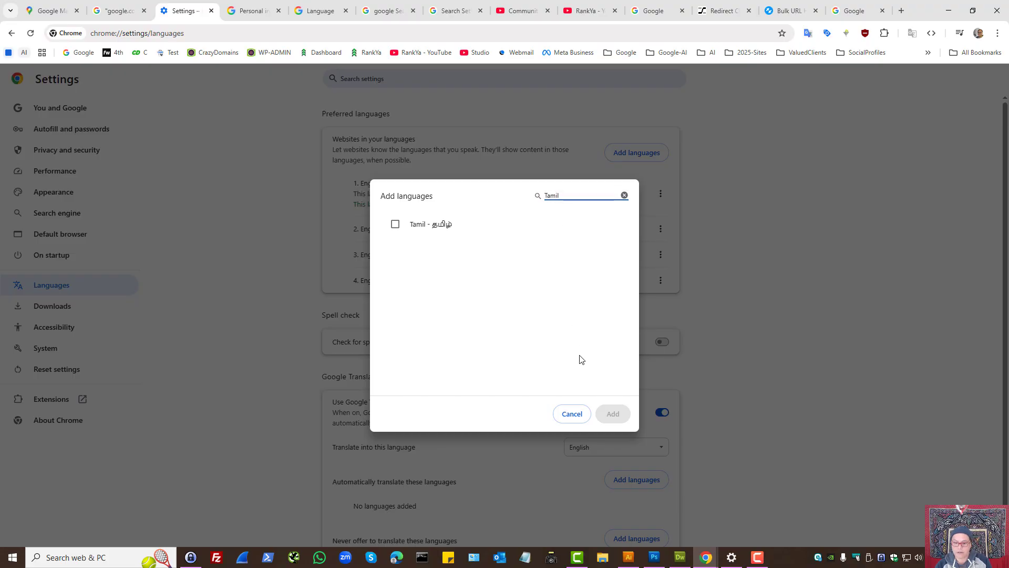
{"action": "left_click", "coordinate": [571, 415]}
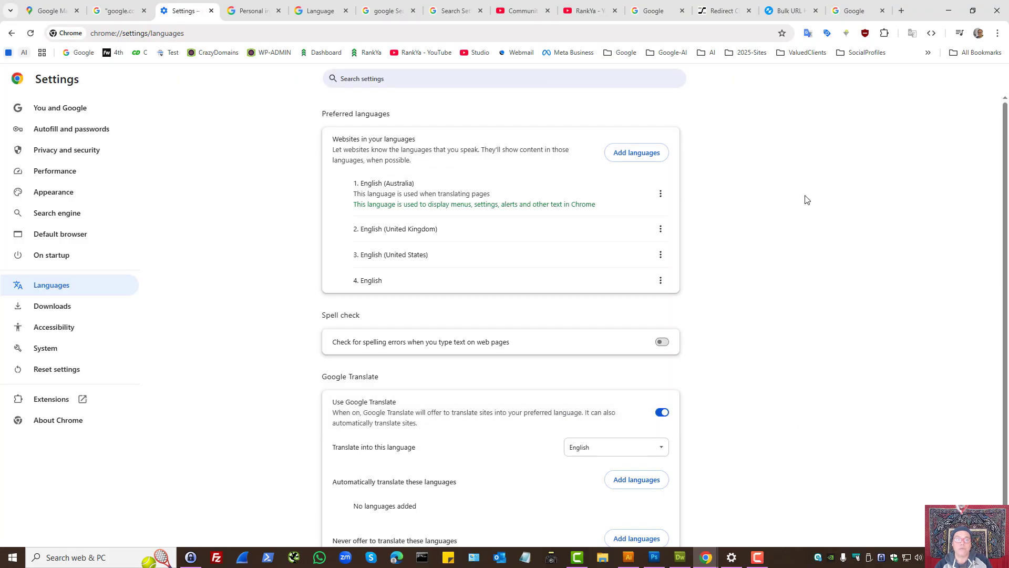
Step: Check that the Google Account language is English (Australia), then return to the Search settings results
{"action": "left_click", "coordinate": [283, 3]}
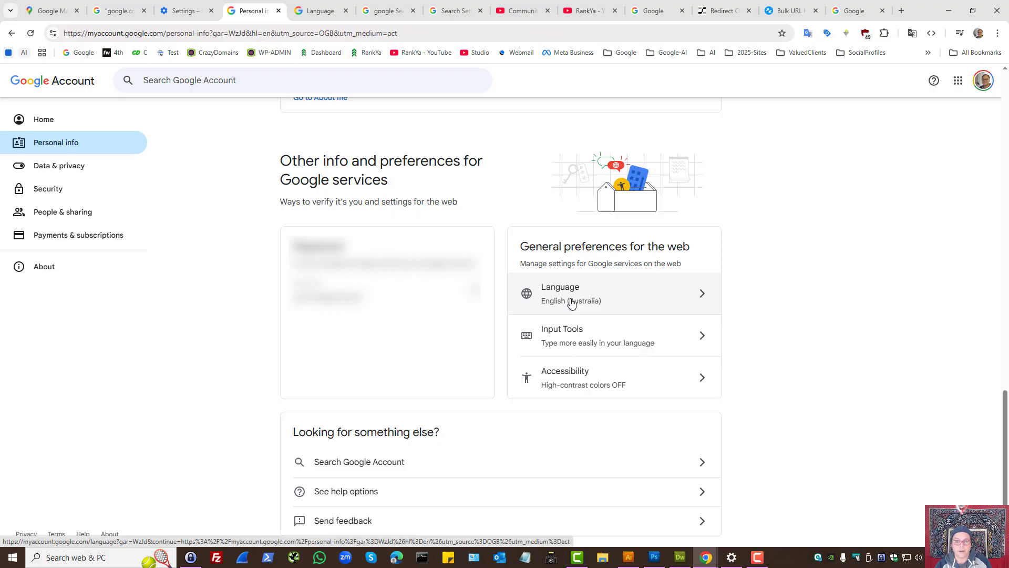
{"action": "left_click", "coordinate": [571, 304]}
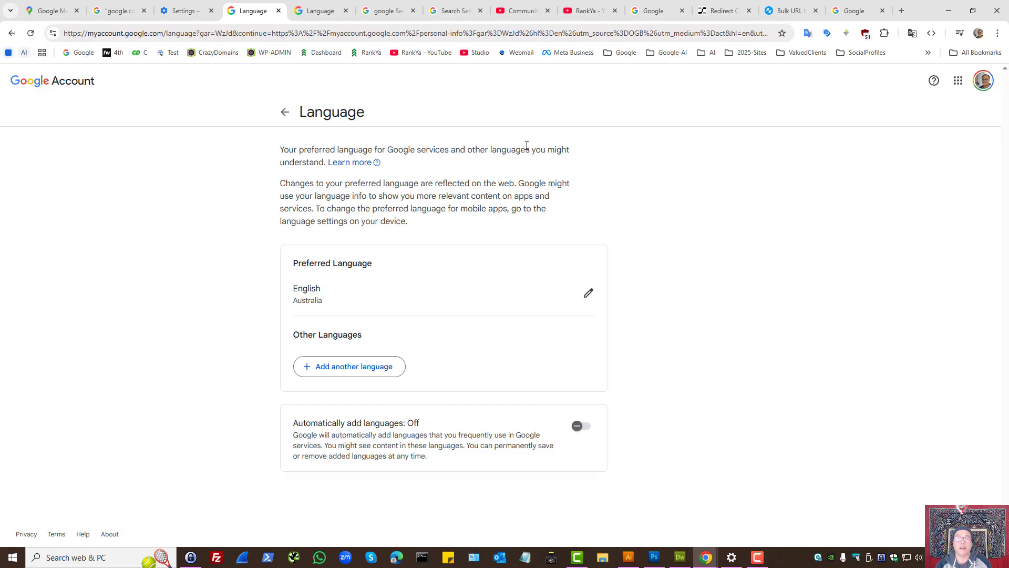
{"action": "left_click", "coordinate": [389, 11]}
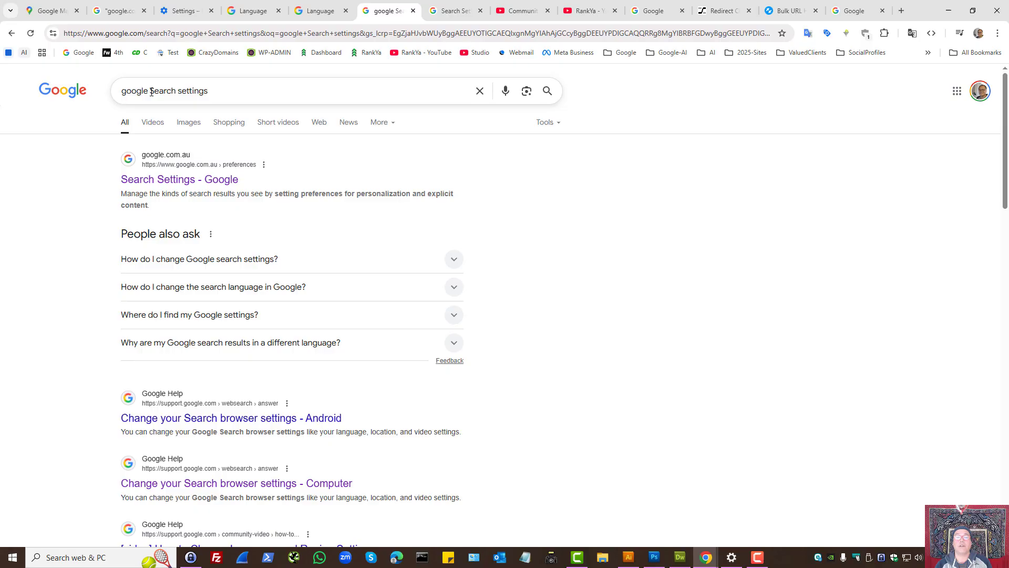
Step: Open the Search Settings result in a new tab and go to Other settings > Language and region
{"action": "middle_click", "coordinate": [181, 178]}
{"action": "left_click", "coordinate": [426, 10]}
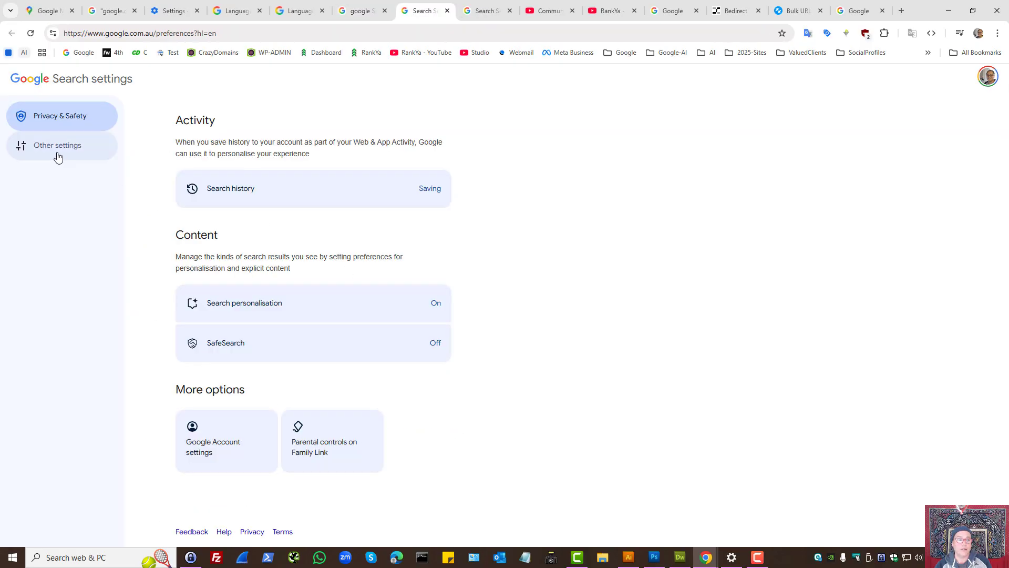
{"action": "left_click", "coordinate": [19, 148]}
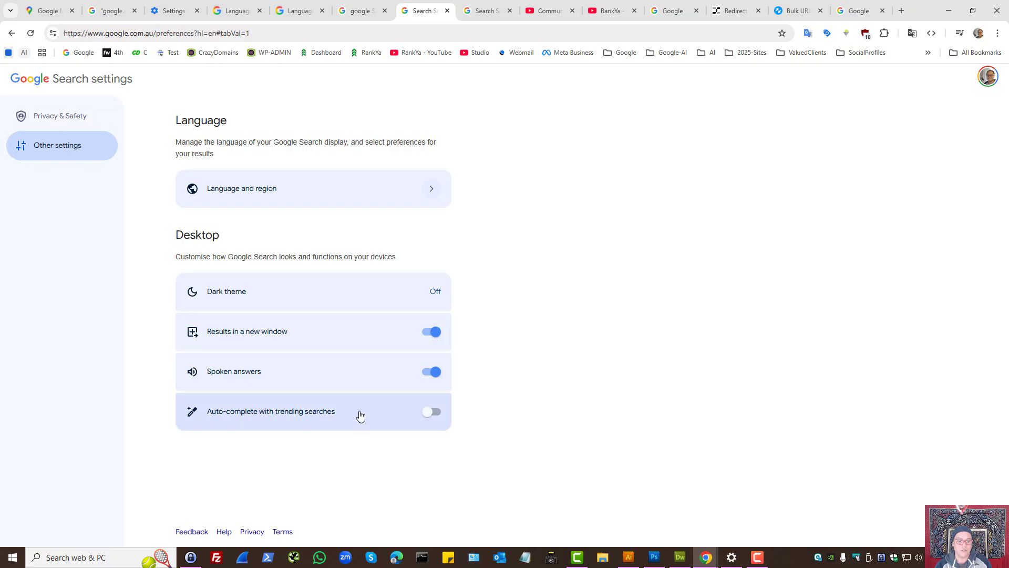
{"action": "left_click", "coordinate": [430, 196]}
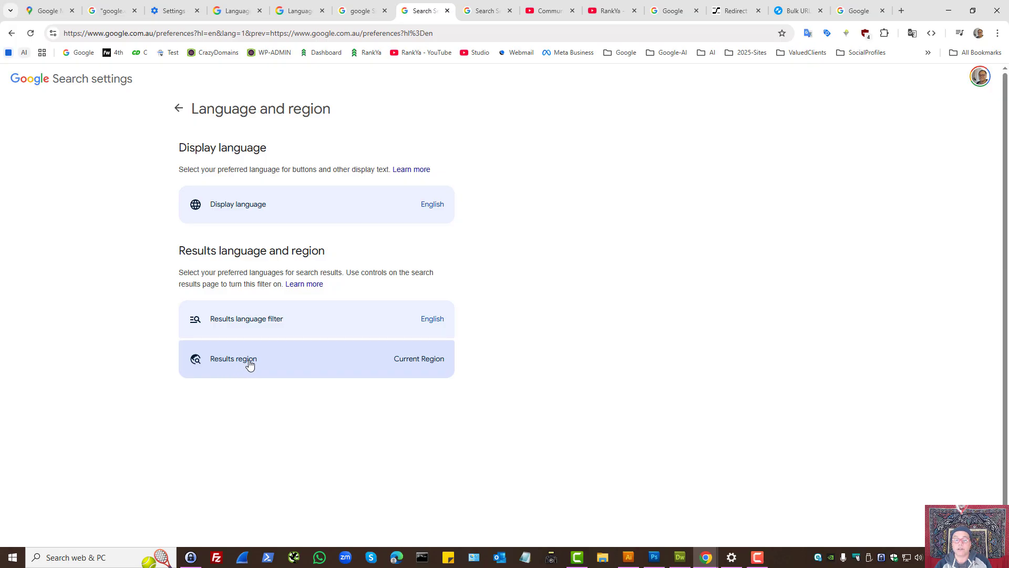
Step: Look up India as results region and cancel, then move to RankYa's YouTube channel
{"action": "left_click", "coordinate": [425, 362]}
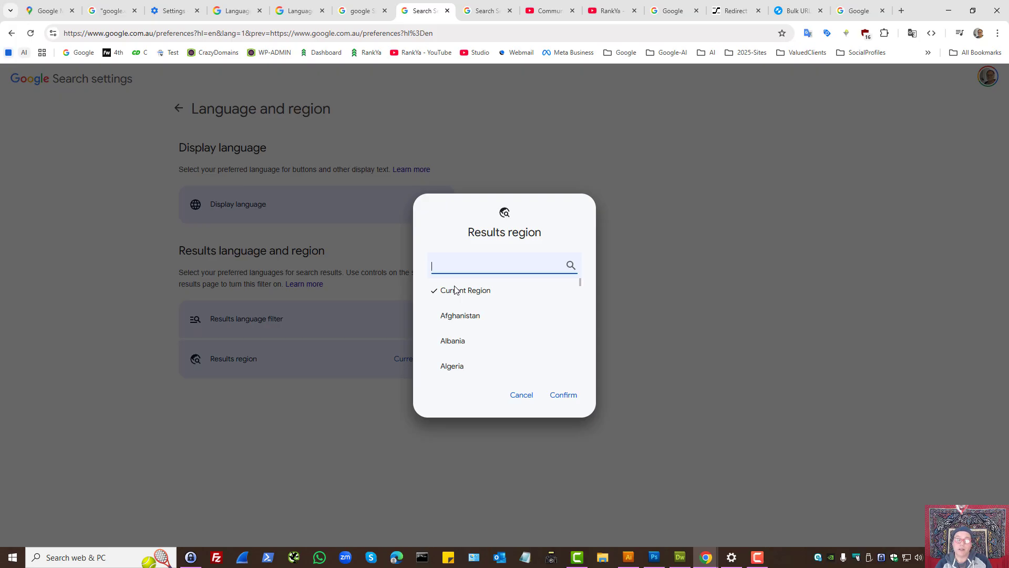
{"action": "type", "text": "In"}
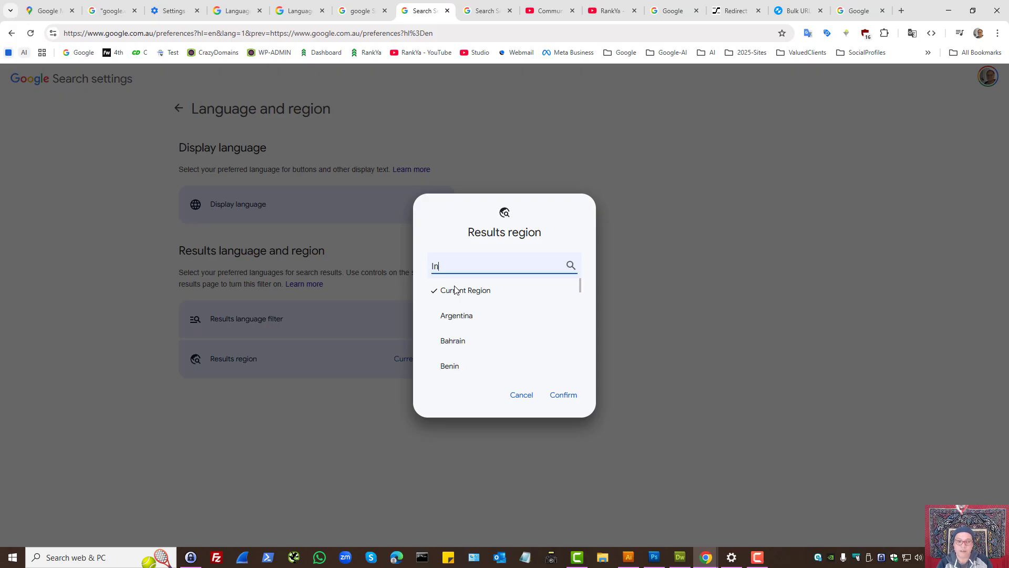
{"action": "type", "text": "dia"}
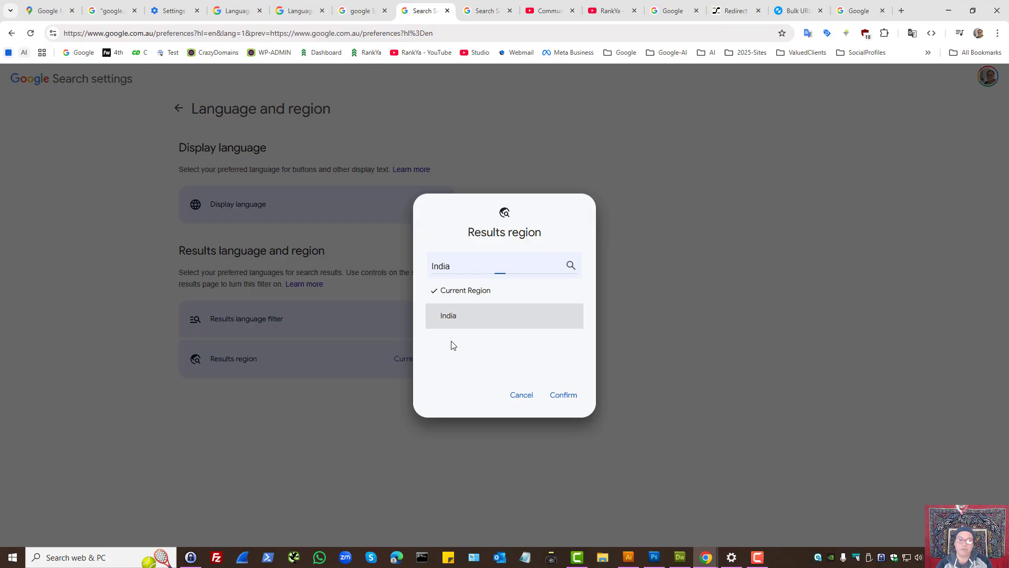
{"action": "left_click", "coordinate": [520, 395]}
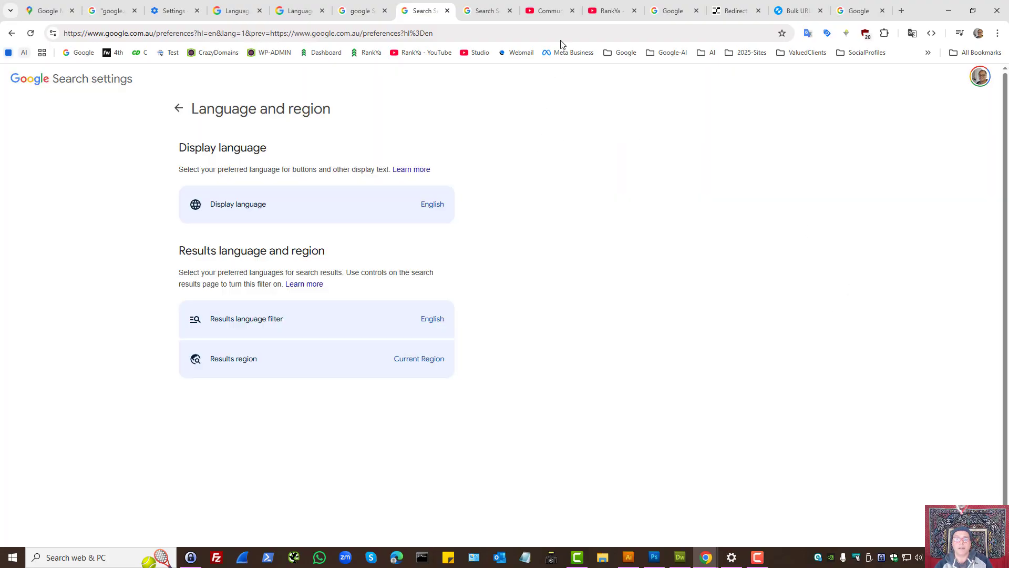
{"action": "left_click", "coordinate": [607, 10]}
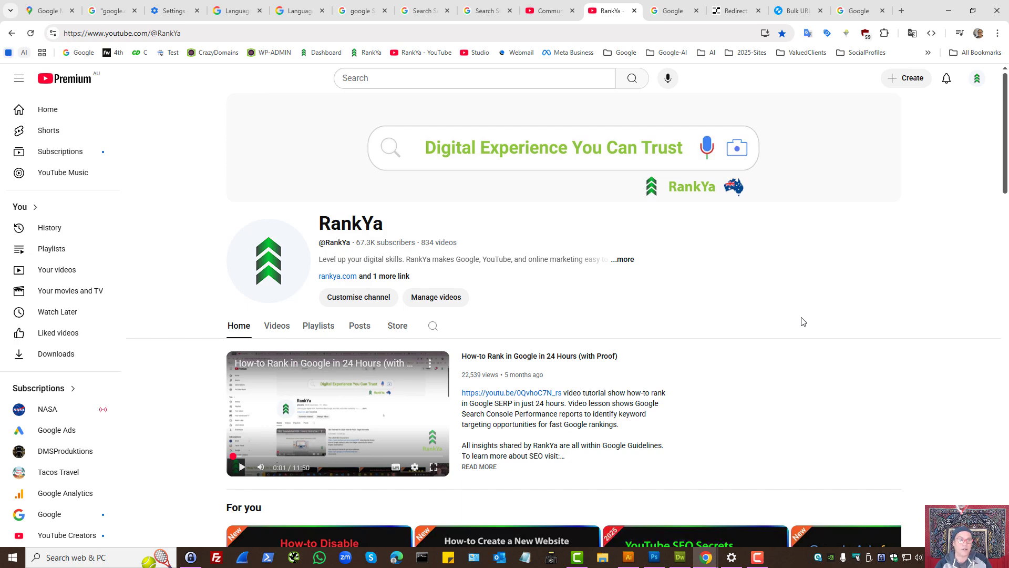
{"action": "middle_click", "coordinate": [79, 52]}
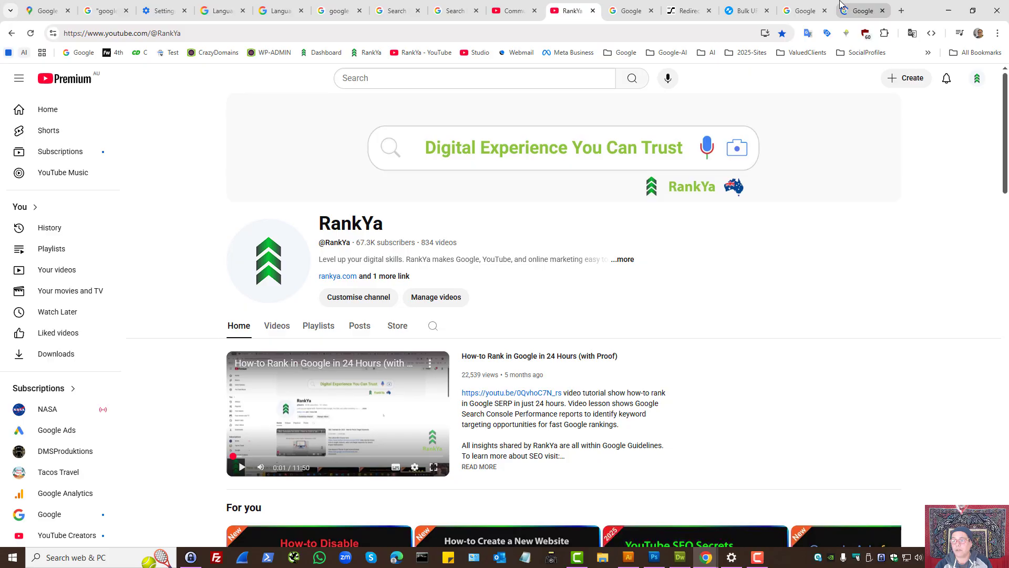
Step: Open a country Google domain from the Global Search Engines bookmarks and confirm it lands on google.com
{"action": "left_click", "coordinate": [862, 10]}
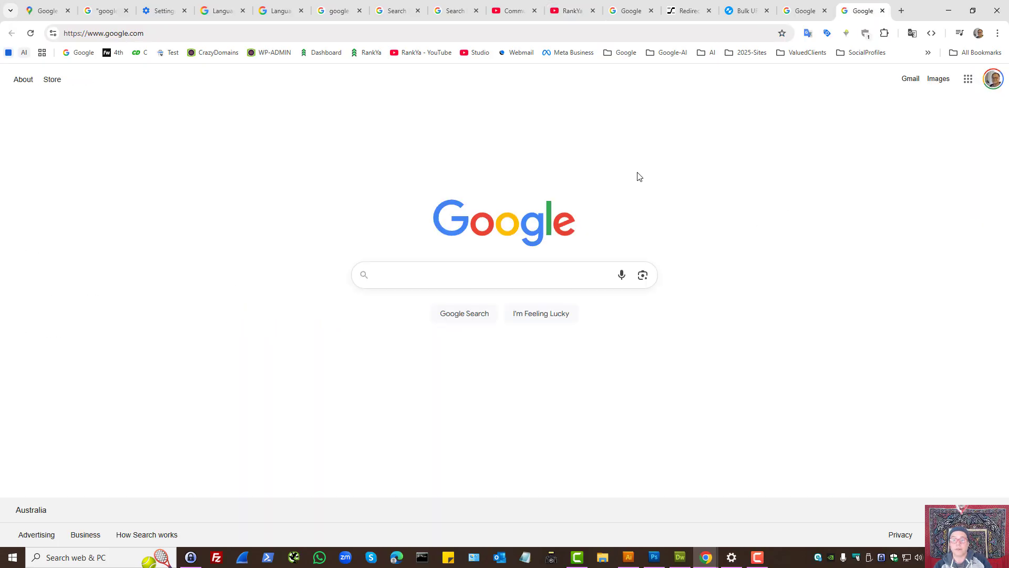
{"action": "left_click", "coordinate": [615, 52]}
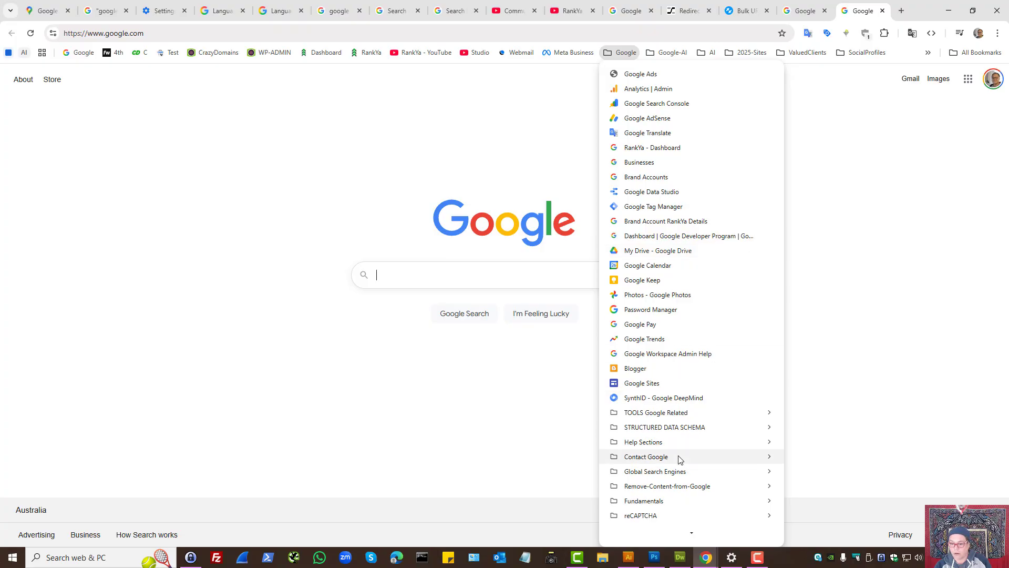
{"action": "mouse_move", "coordinate": [655, 471]}
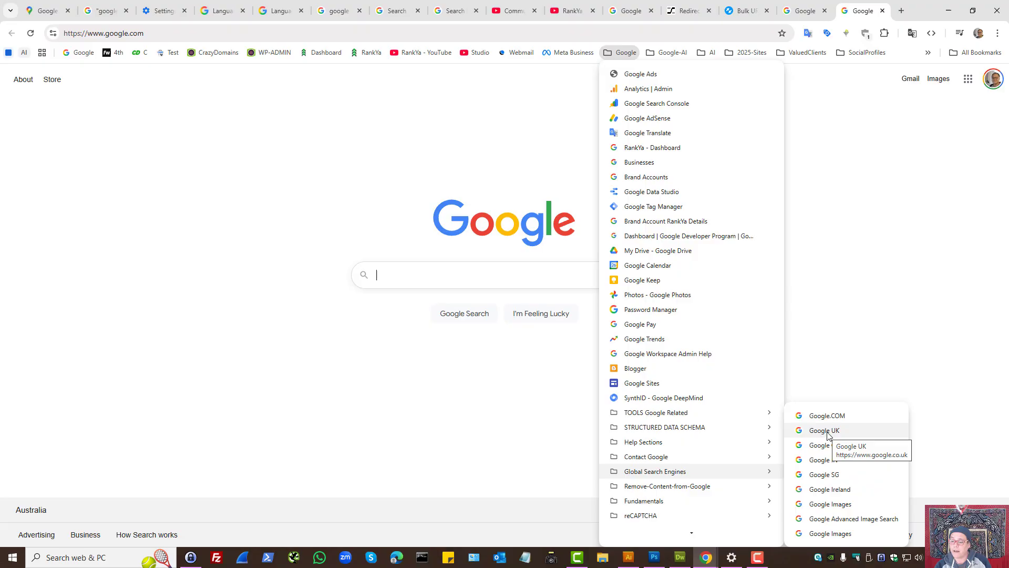
{"action": "middle_click", "coordinate": [828, 435]}
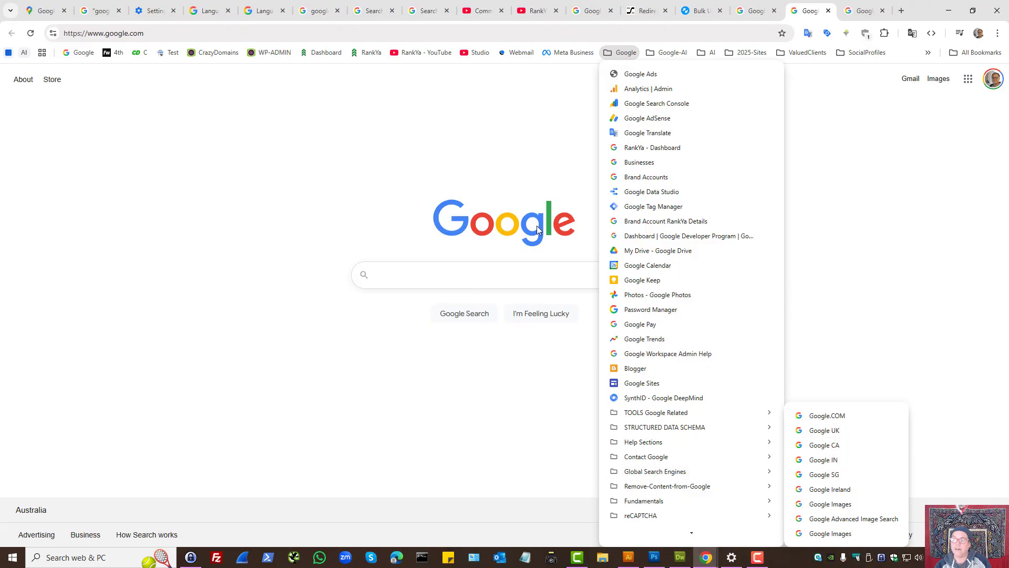
{"action": "left_click", "coordinate": [865, 11]}
{"action": "left_click", "coordinate": [127, 33]}
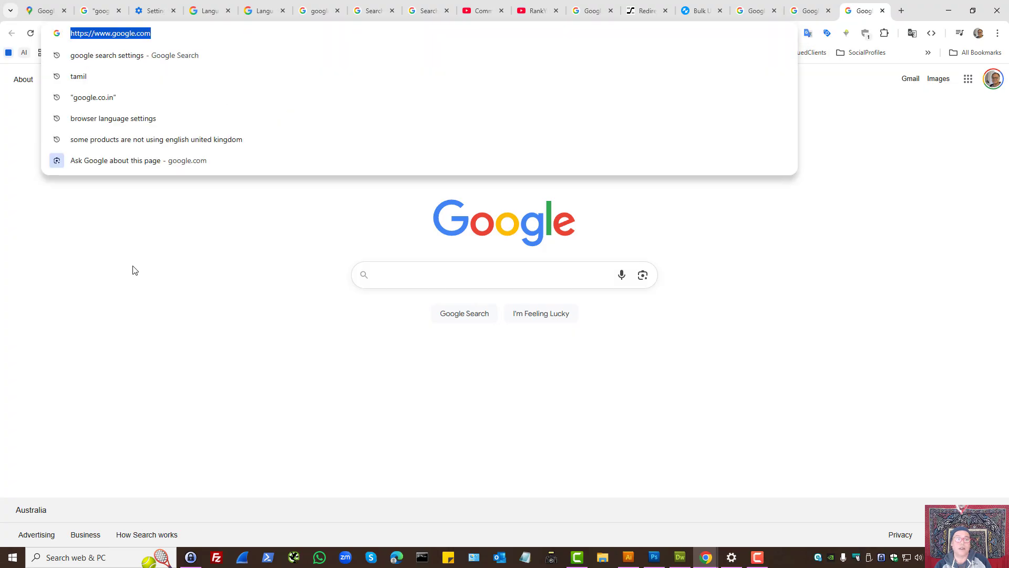
{"action": "left_click", "coordinate": [132, 270]}
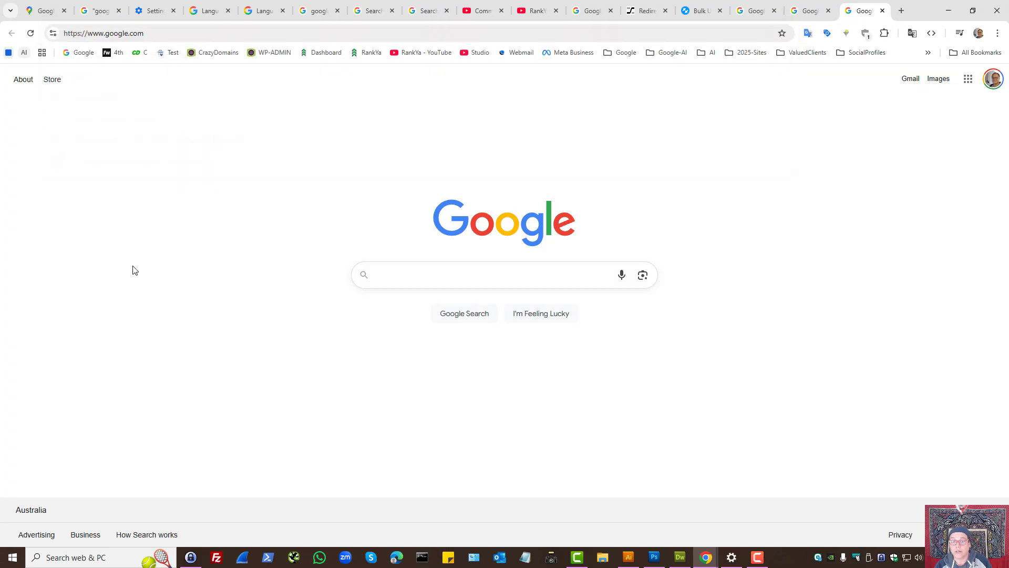